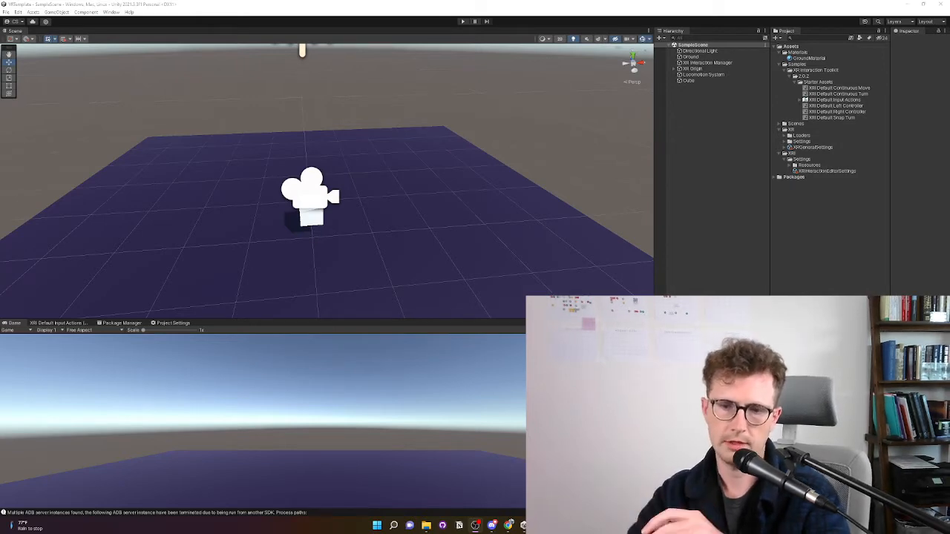
# Step: Switch to the browser and look through the description of the "How to Make VR Games in 2022" YouTube tutorial
pyautogui.click(509, 525)
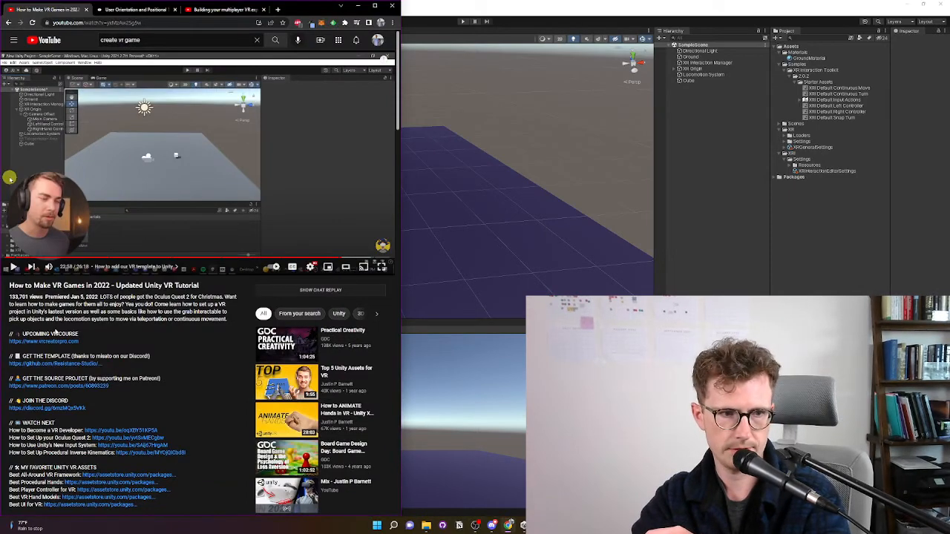
pyautogui.scroll(-2, 229, 335)
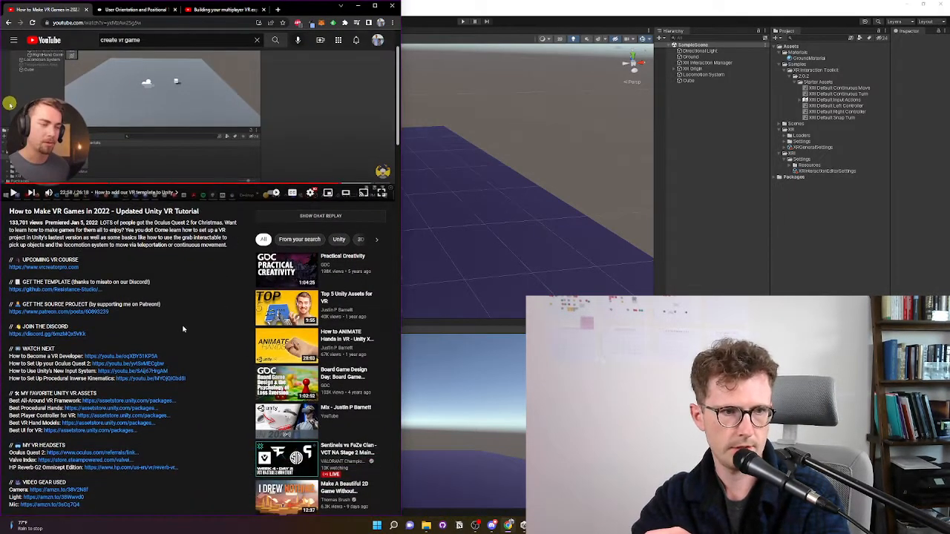
pyautogui.scroll(-10, 179, 323)
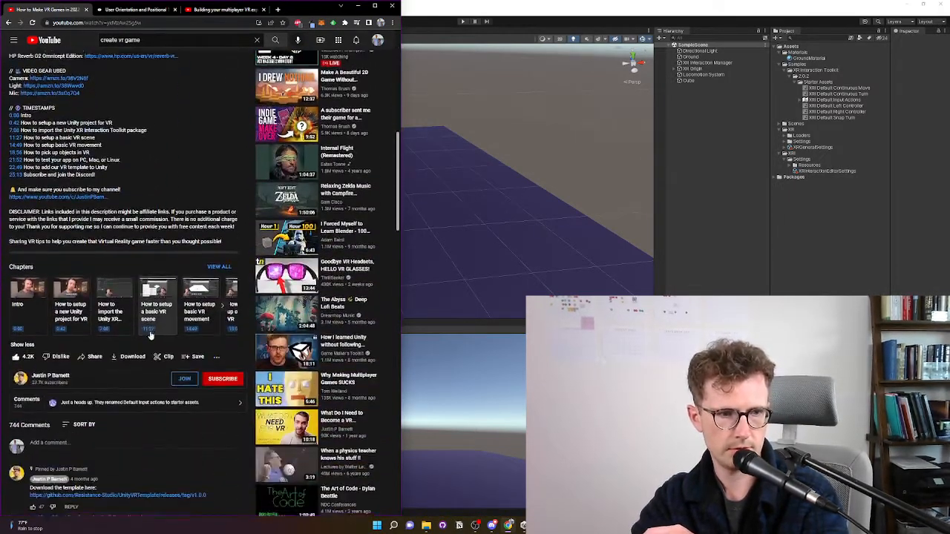
pyautogui.scroll(5, 145, 343)
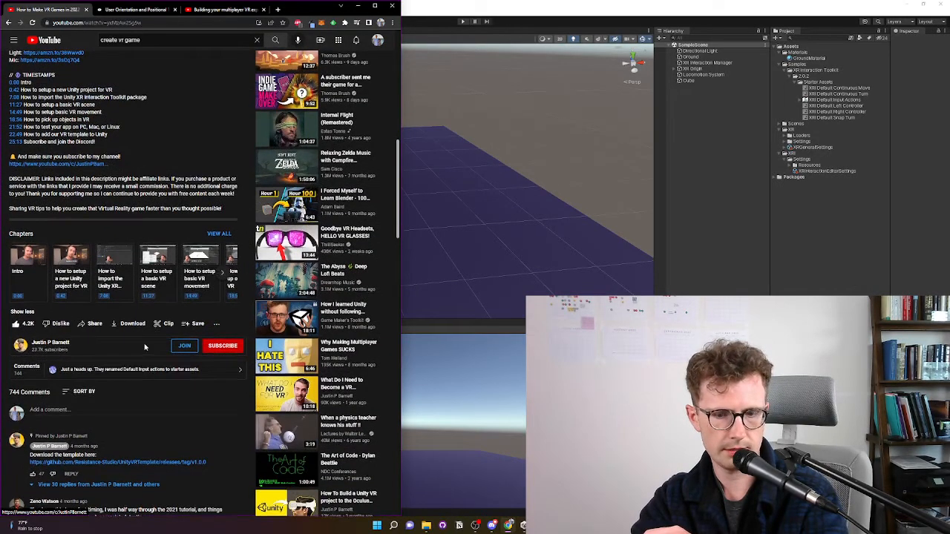
pyautogui.scroll(5, 145, 344)
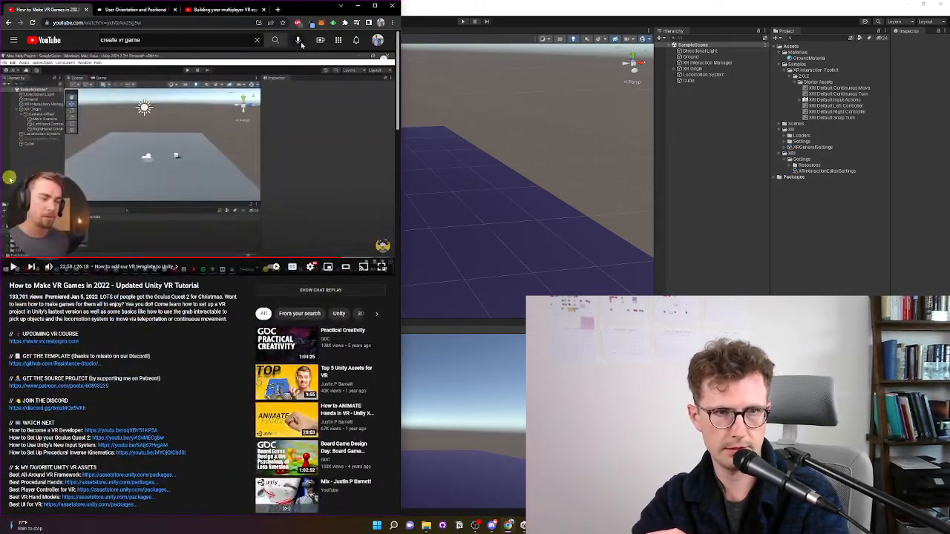
pyautogui.click(361, 8)
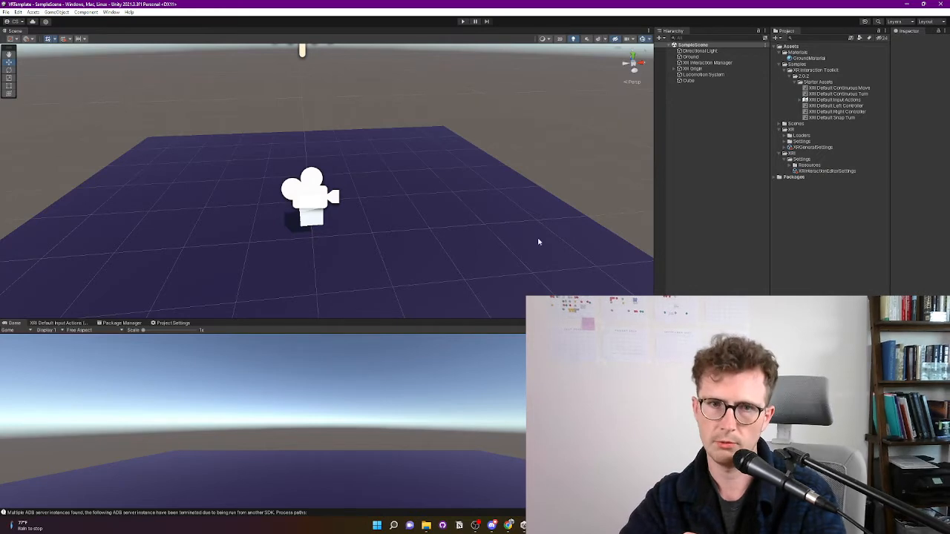
# Step: Look over the Preset Manager page of the project settings and the XRI Default Input Actions in the Unity editor
pyautogui.moveTo(538, 240); pyautogui.dragTo(500, 232, button='right')
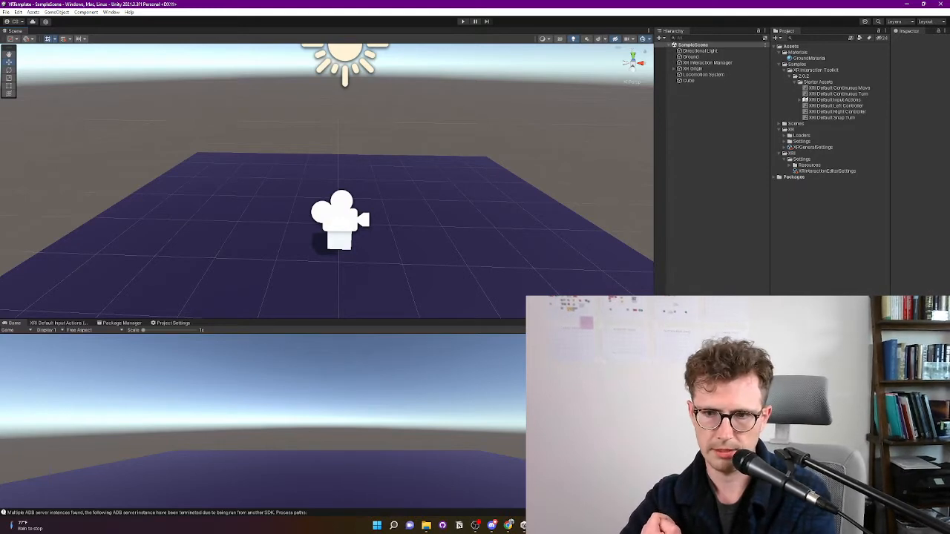
pyautogui.click(17, 12)
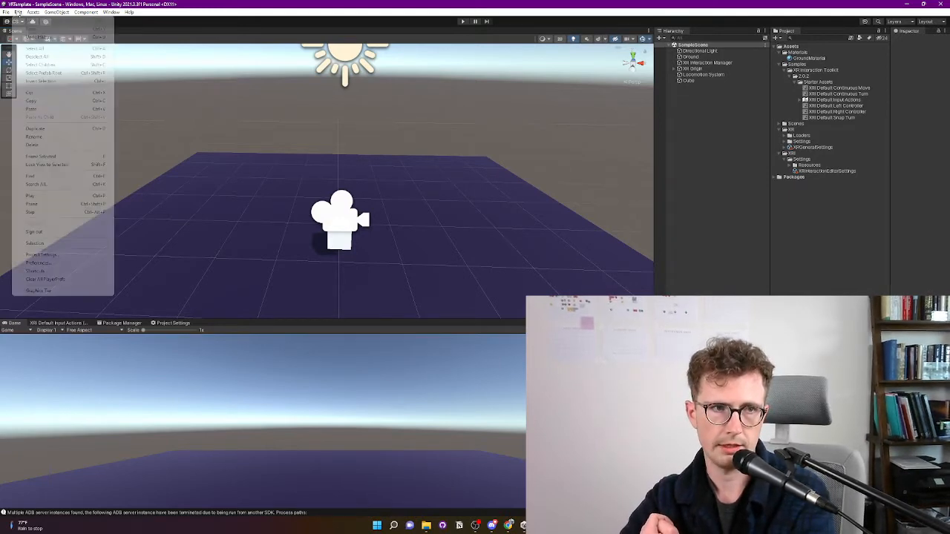
pyautogui.click(44, 256)
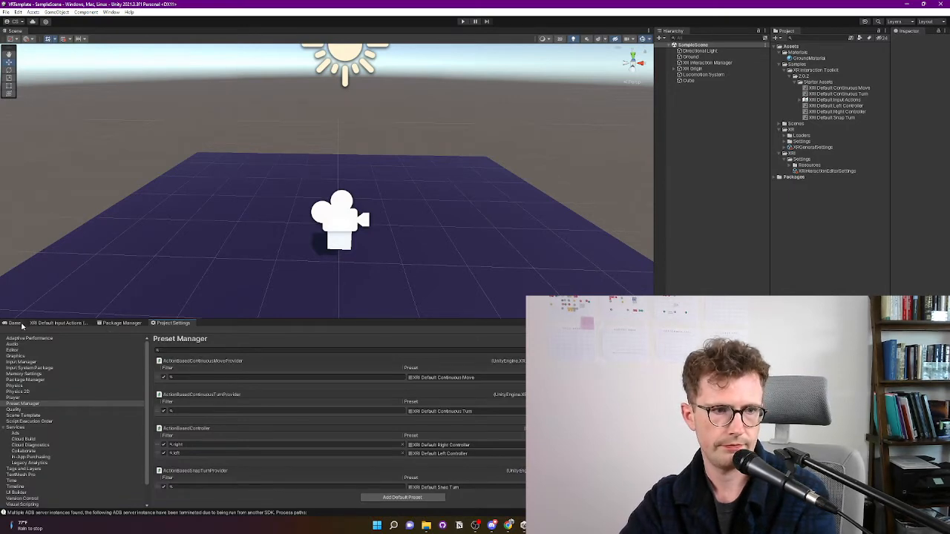
pyautogui.click(63, 324)
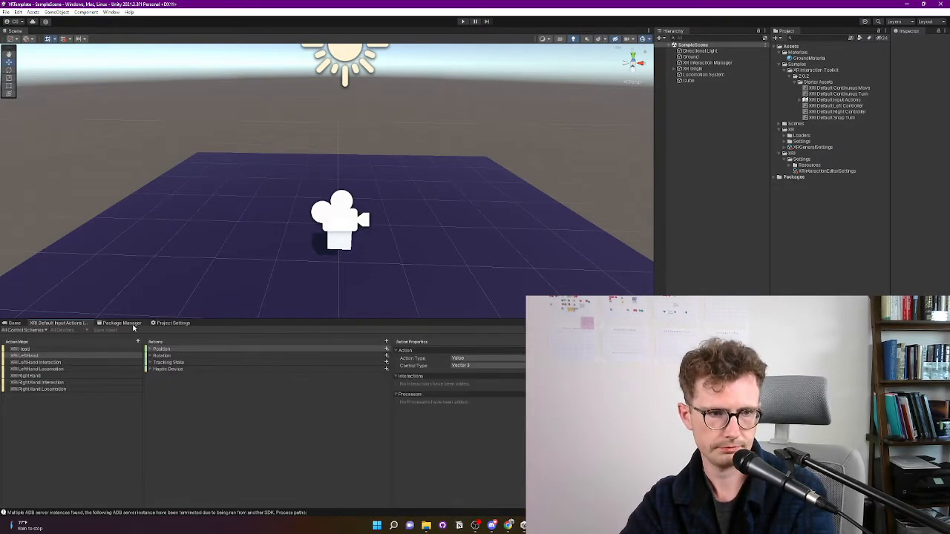
pyautogui.click(121, 323)
pyautogui.click(169, 324)
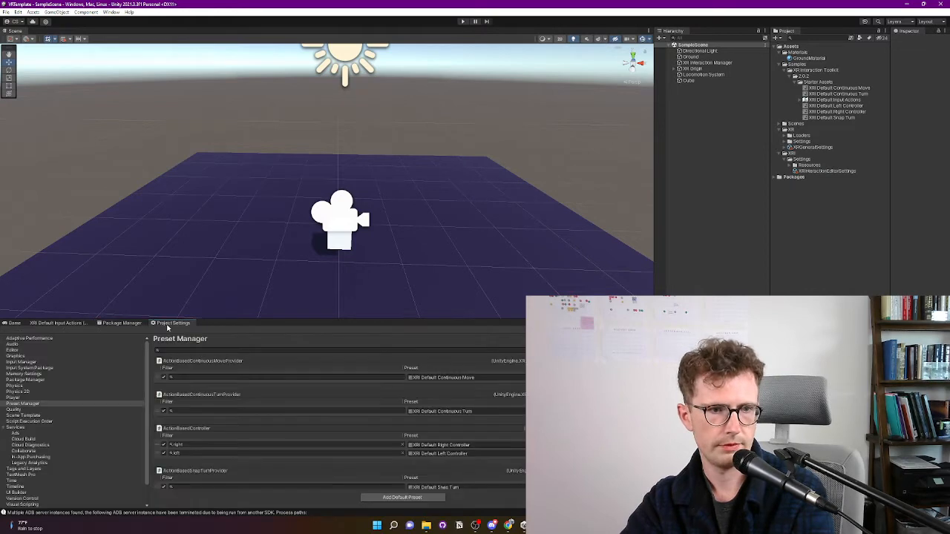
# Step: Review the installed XR Plugin Management, XR Interaction Toolkit, OpenXR Plugin and Oculus XR Plugin packages
pyautogui.click(123, 324)
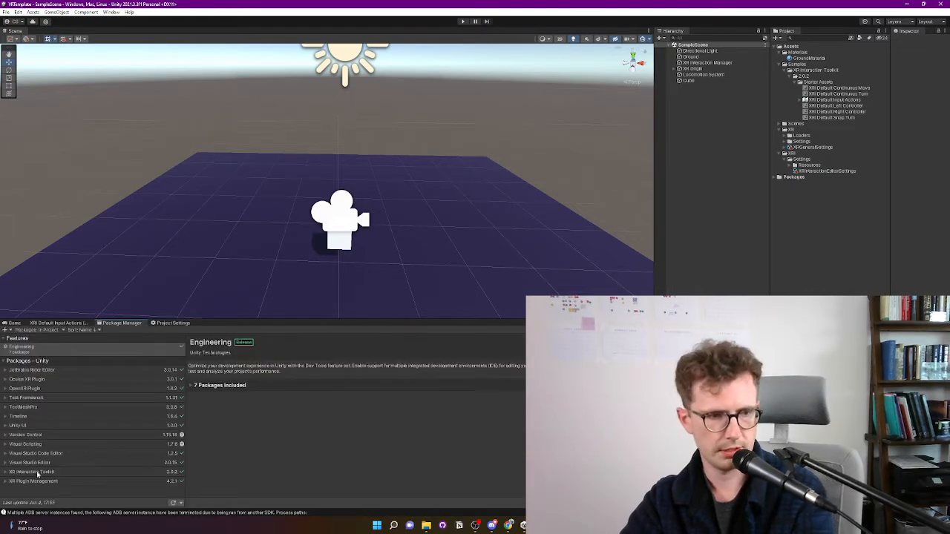
pyautogui.click(37, 479)
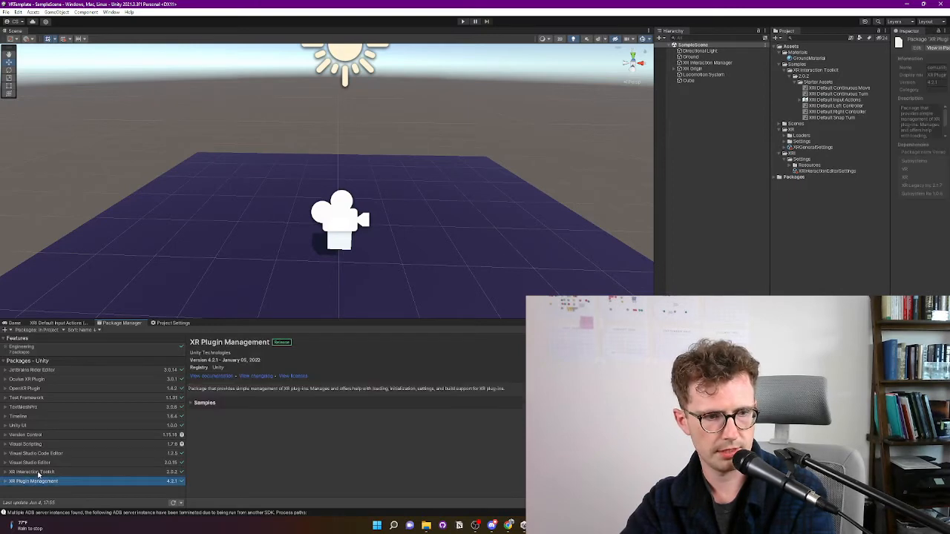
pyautogui.click(39, 472)
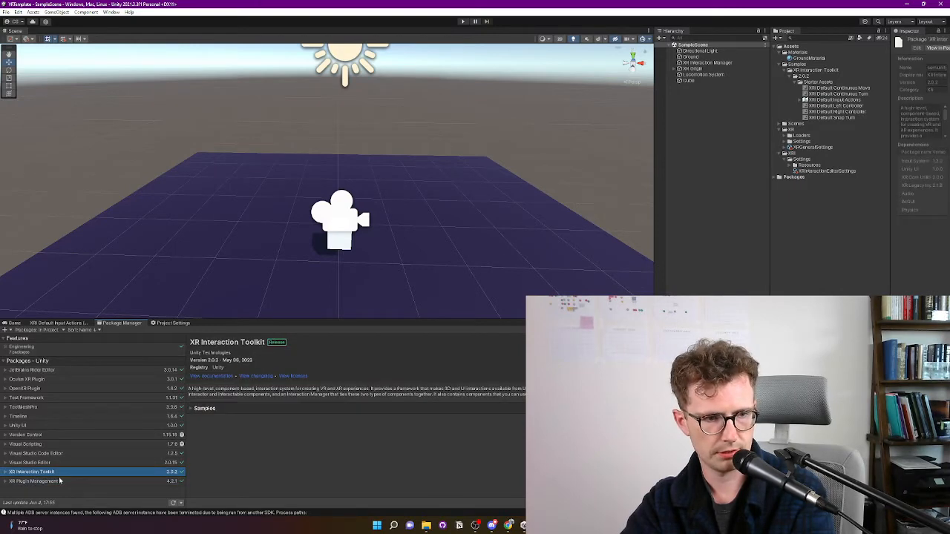
pyautogui.click(39, 389)
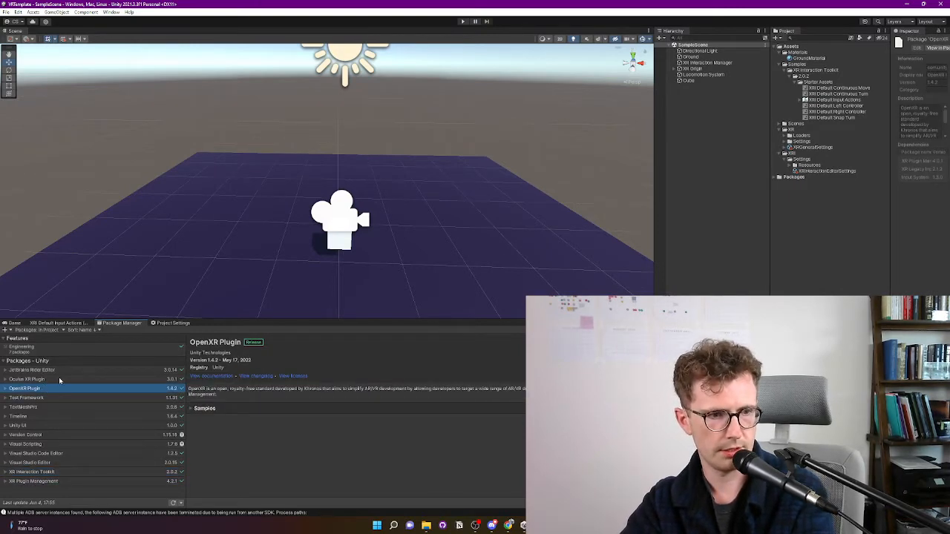
pyautogui.click(59, 380)
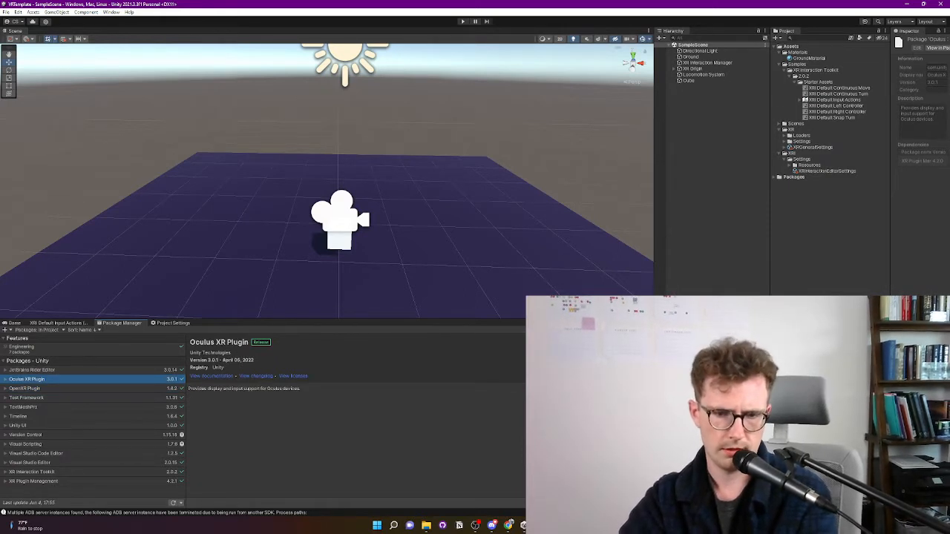
# Step: Switch to Unity Hub and open the list of addable modules for the 2021.3.3f1 editor install
pyautogui.moveTo(540, 525)
pyautogui.click(518, 482)
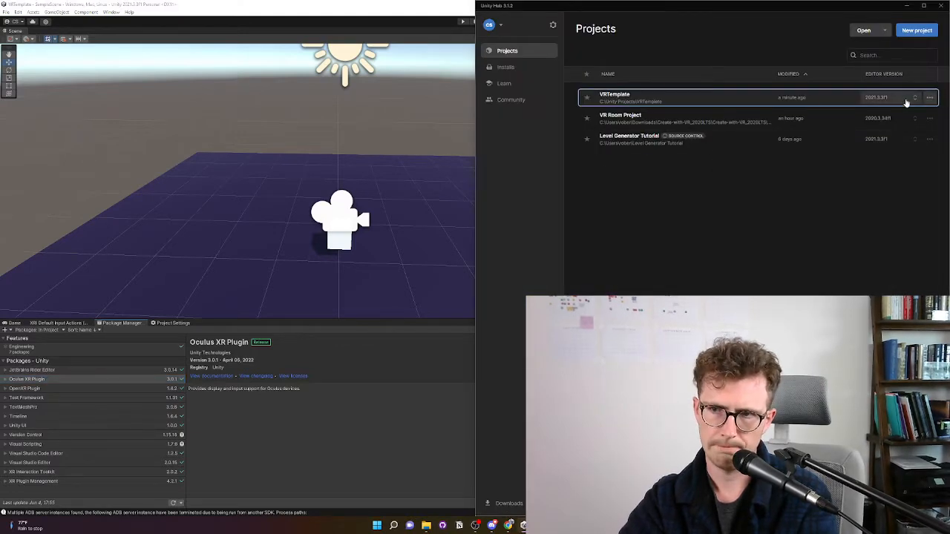
pyautogui.click(929, 97)
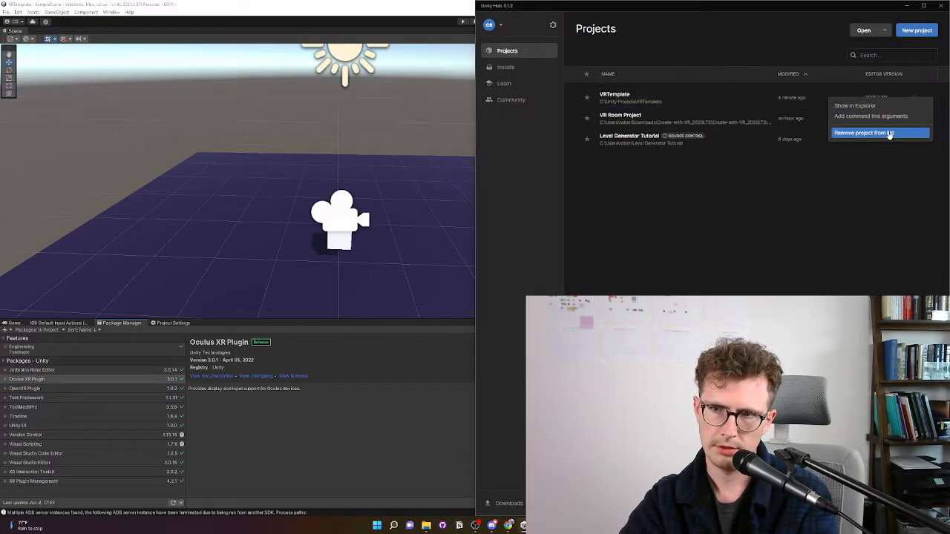
pyautogui.click(883, 192)
pyautogui.click(931, 119)
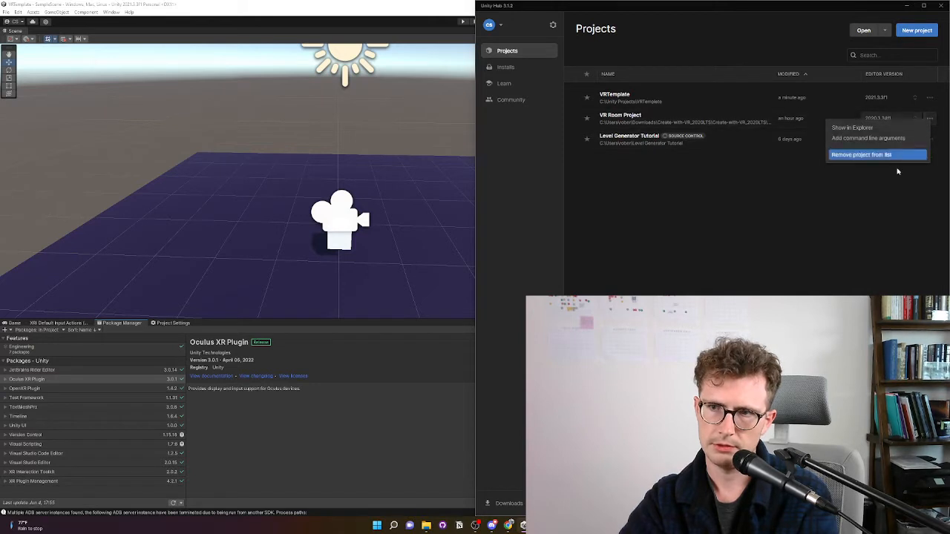
pyautogui.click(766, 229)
pyautogui.click(505, 67)
pyautogui.click(926, 87)
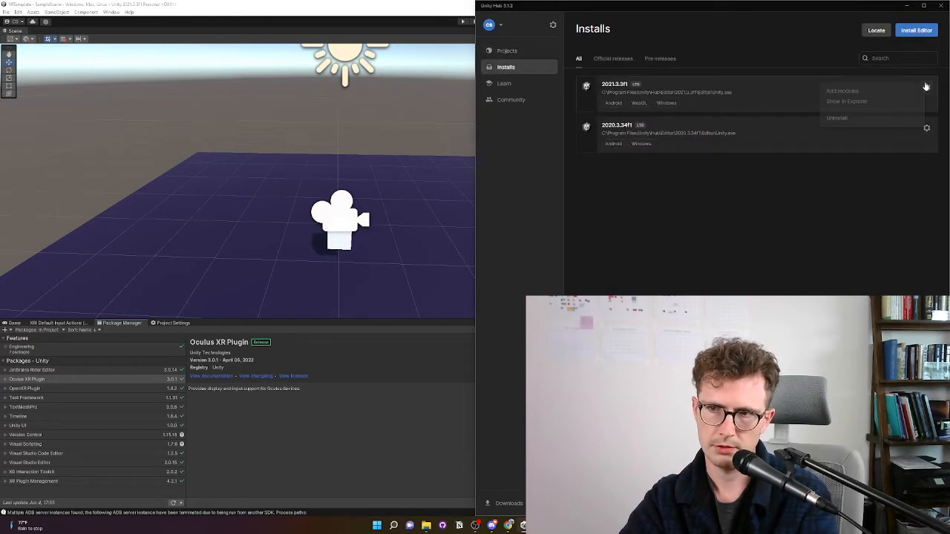
pyautogui.click(863, 91)
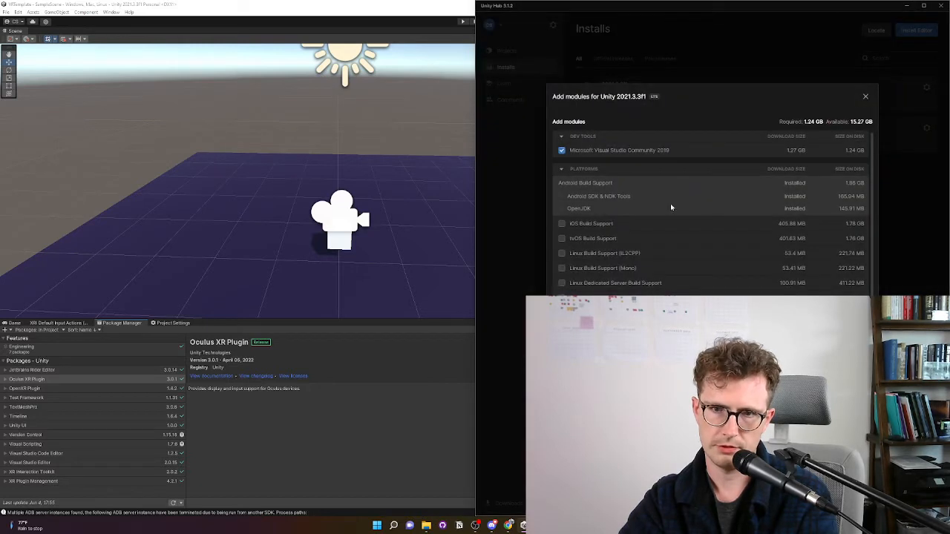
# Step: Deselect Microsoft Visual Studio Community 2019, examine the platform modules including Android Build Support, and return to the editor without installing anything
pyautogui.click(562, 150)
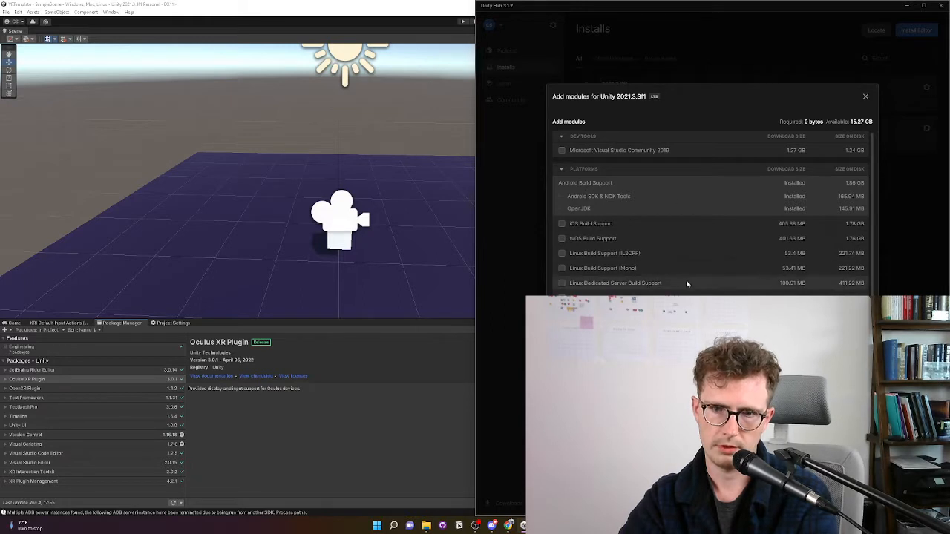
pyautogui.scroll(-1, 685, 282)
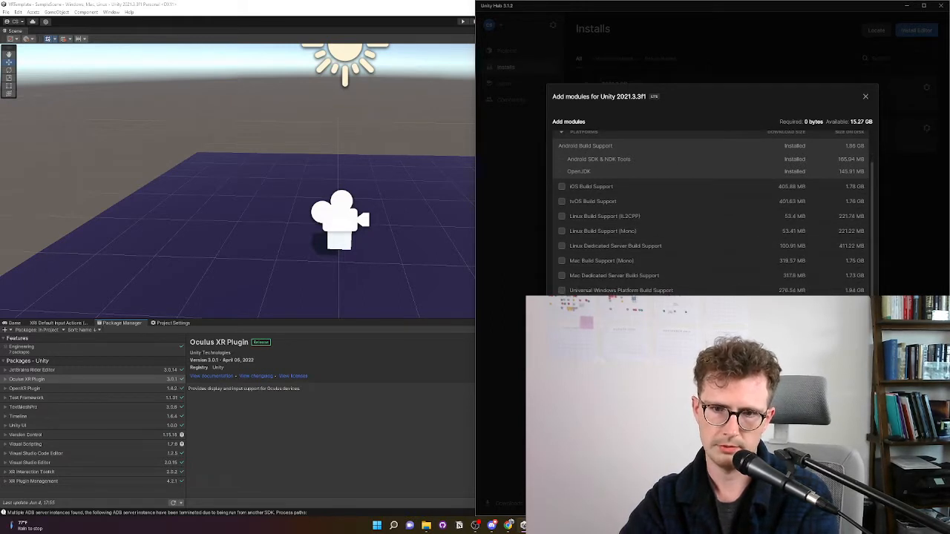
pyautogui.scroll(1, 575, 186)
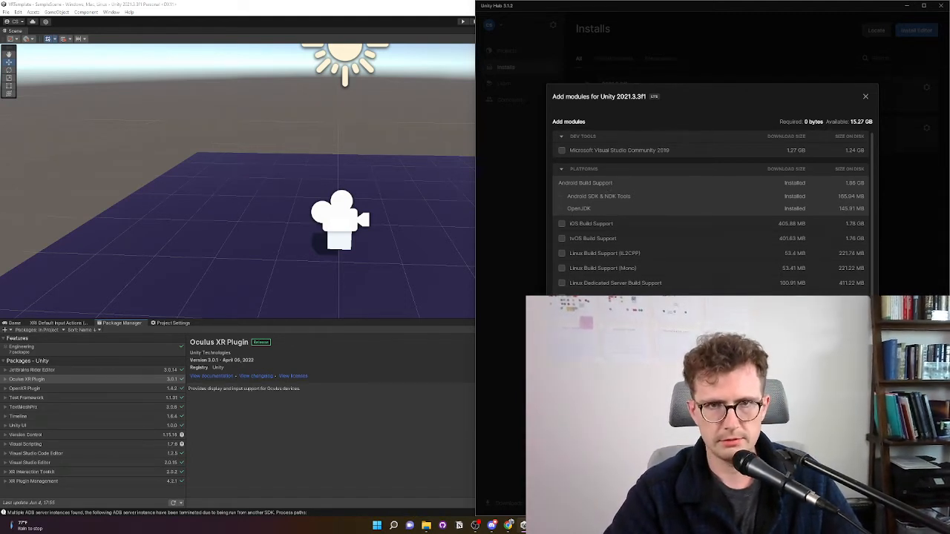
pyautogui.scroll(-5, 735, 273)
pyautogui.scroll(5, 735, 273)
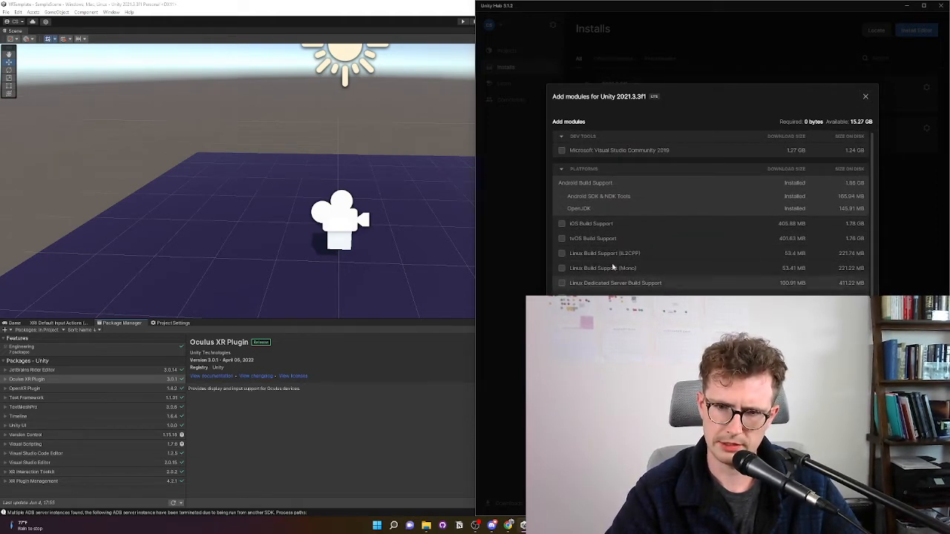
pyautogui.click(865, 97)
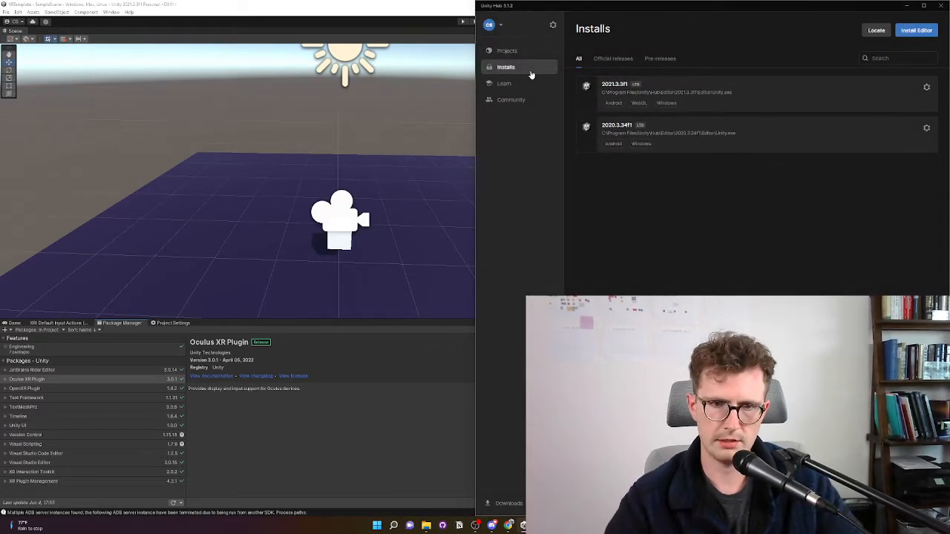
pyautogui.click(906, 6)
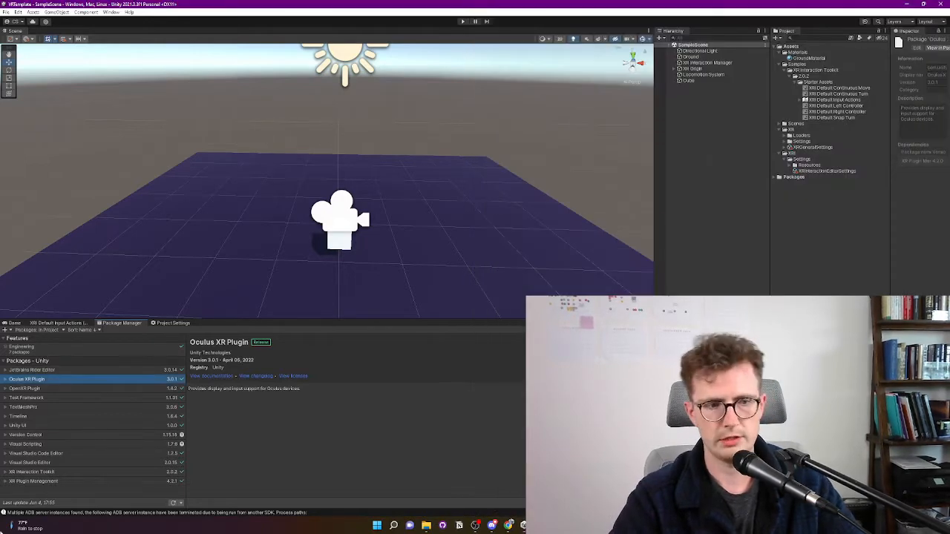
# Step: Recheck the package details from XR Plugin Management through to the Oculus XR Plugin
pyautogui.click(55, 482)
pyautogui.click(60, 473)
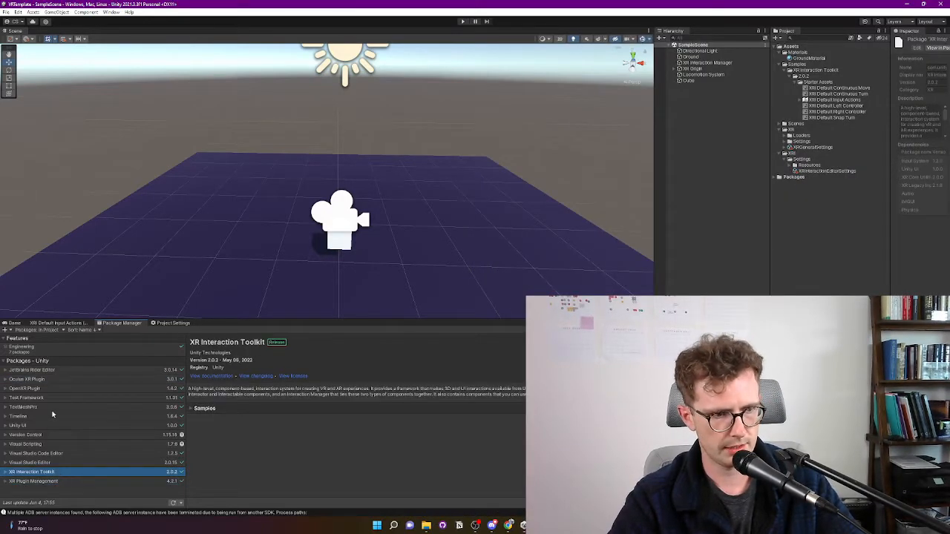
pyautogui.click(41, 389)
pyautogui.click(50, 380)
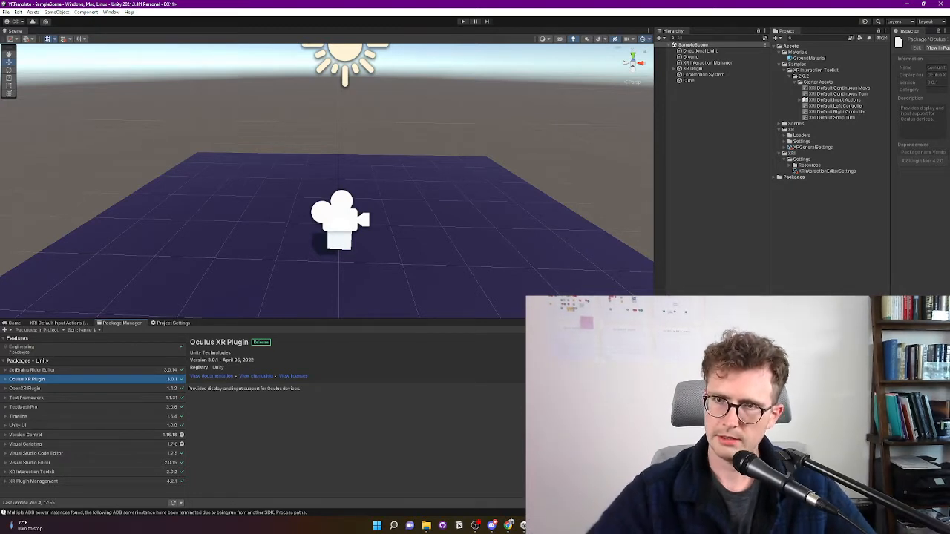
# Step: Inspect the XR Interaction Manager and XR Origin objects in the scene and the XR object types available for creation
pyautogui.click(717, 63)
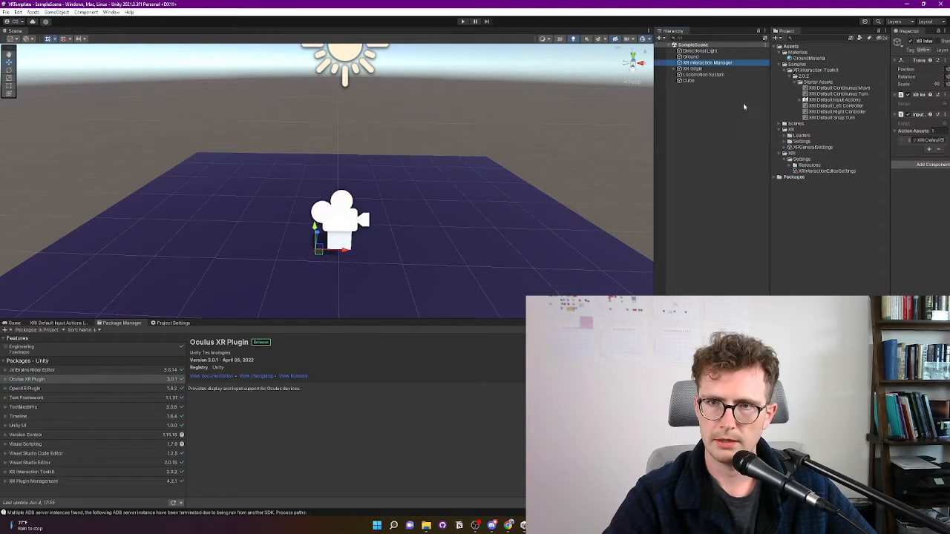
pyautogui.click(708, 68)
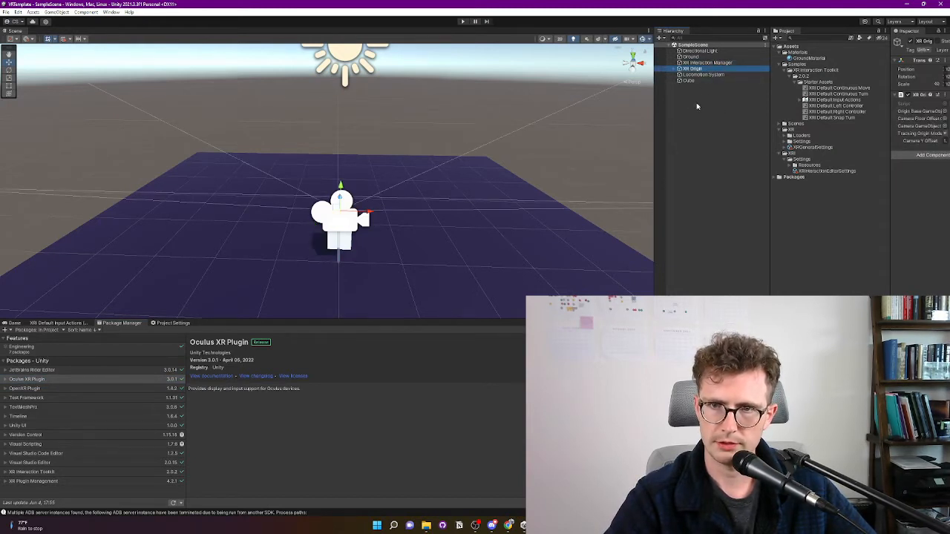
pyautogui.rightClick(697, 106)
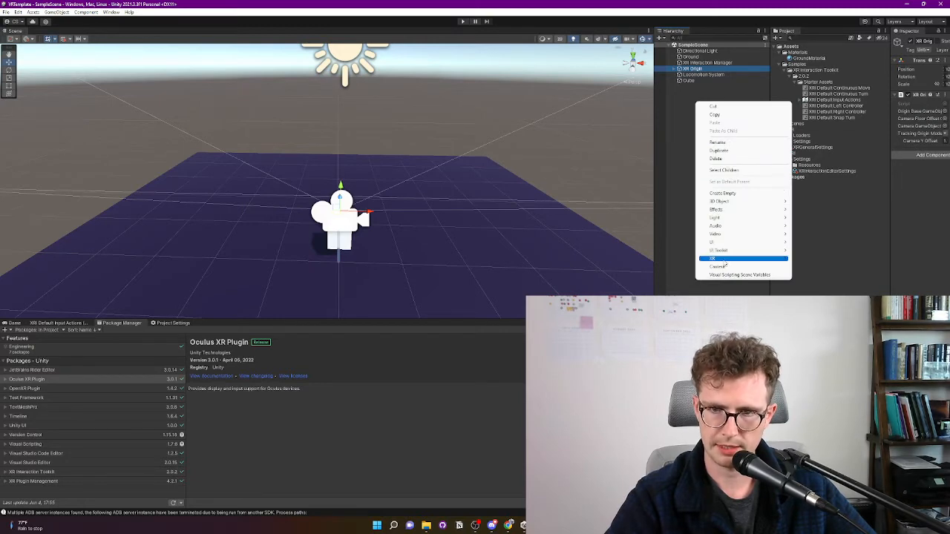
pyautogui.moveTo(715, 259)
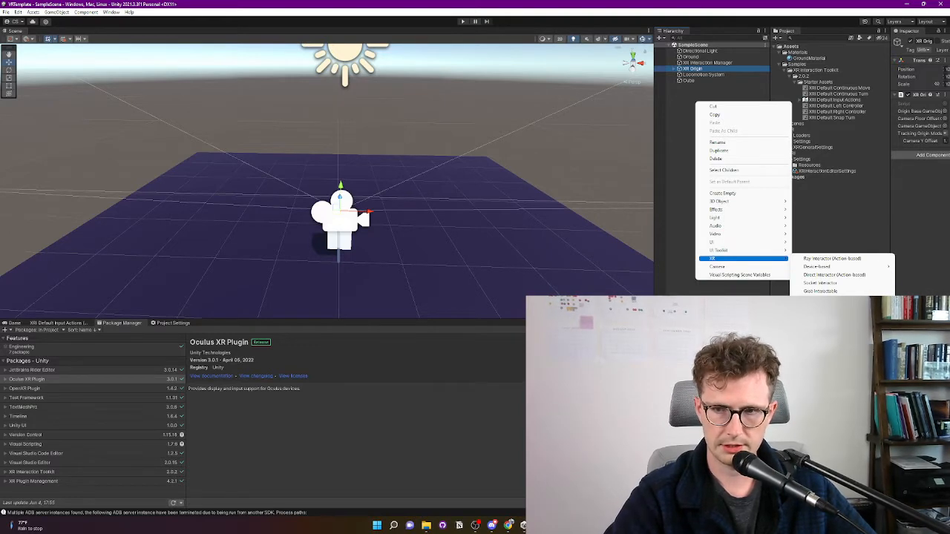
pyautogui.click(691, 107)
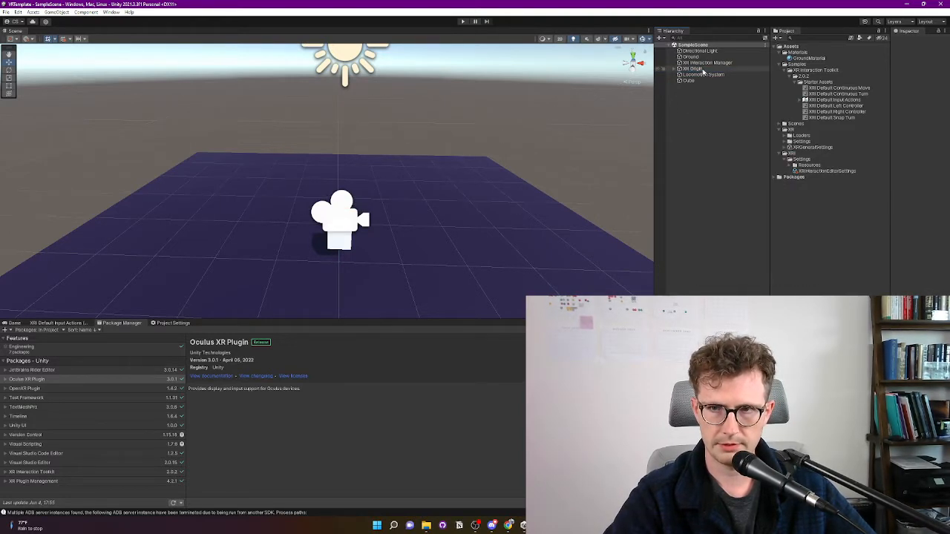
pyautogui.click(702, 69)
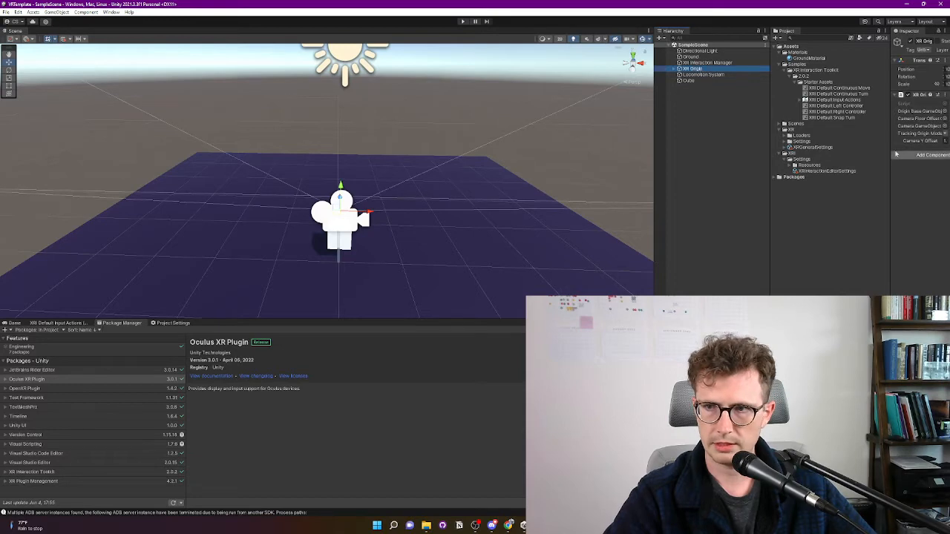
# Step: Widen the Inspector, examine the Locomotion System's components, and collapse its Continuous Move Provider and Continuous Turn Provider details
pyautogui.moveTo(891, 155); pyautogui.dragTo(803, 153)
pyautogui.click(719, 75)
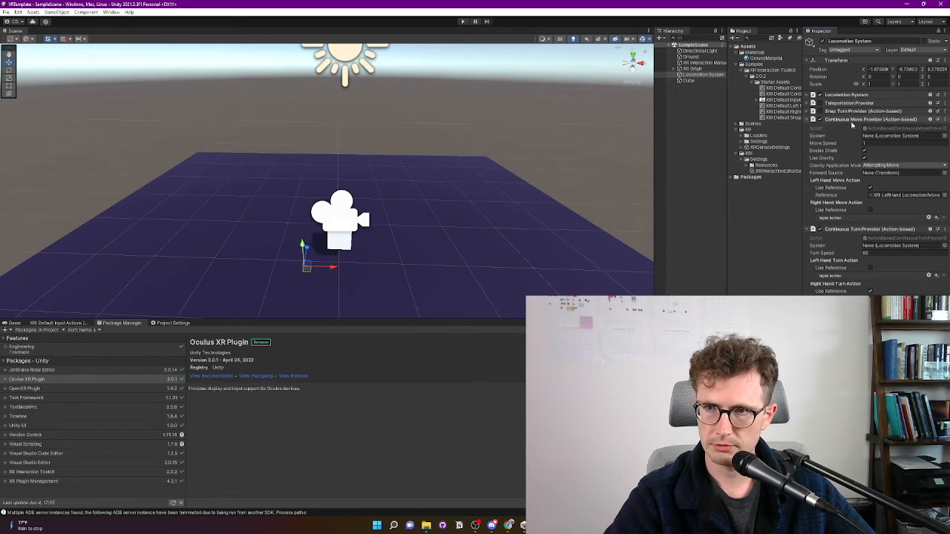
pyautogui.click(806, 120)
pyautogui.click(806, 128)
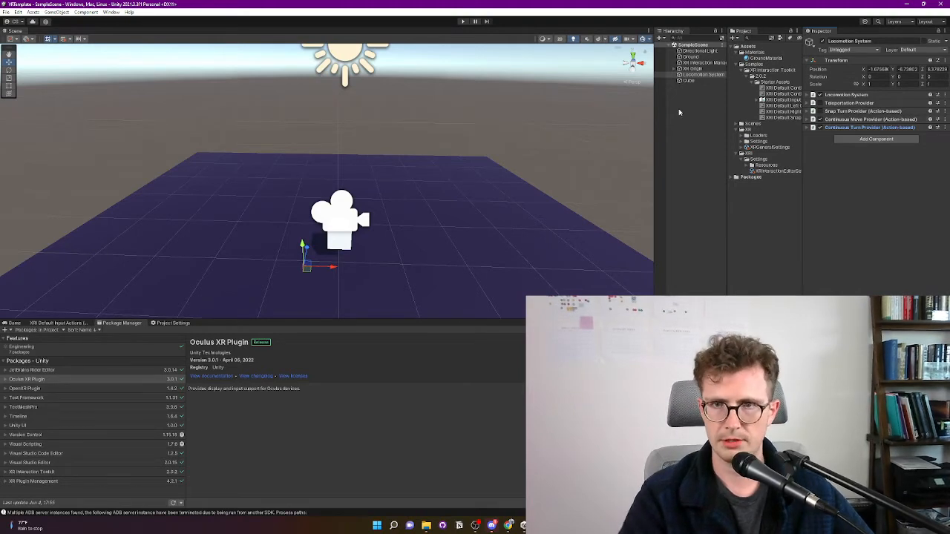
# Step: Inspect the XR Origin, the Locomotion System's XR Origin reference, and the Cube's Rigidbody and XR Grab Interactable components
pyautogui.click(694, 69)
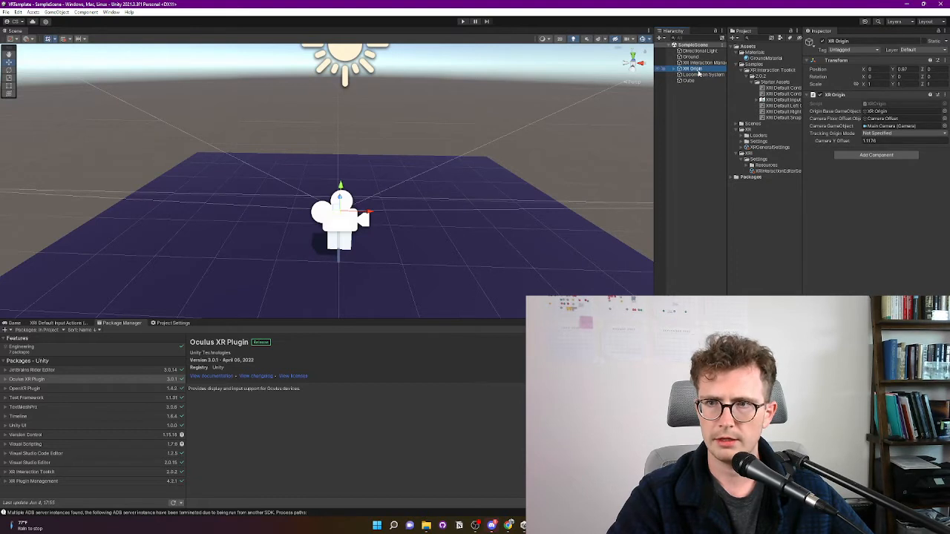
pyautogui.click(698, 74)
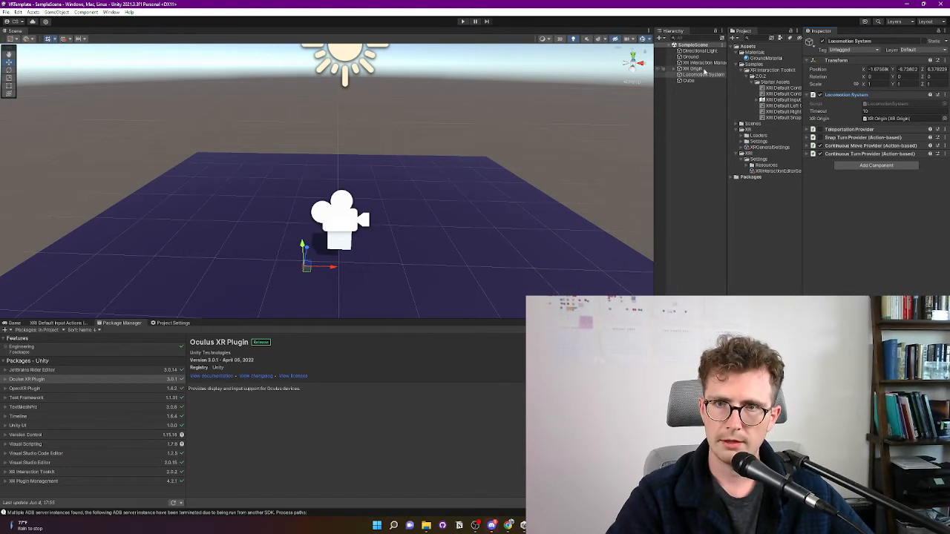
pyautogui.click(721, 81)
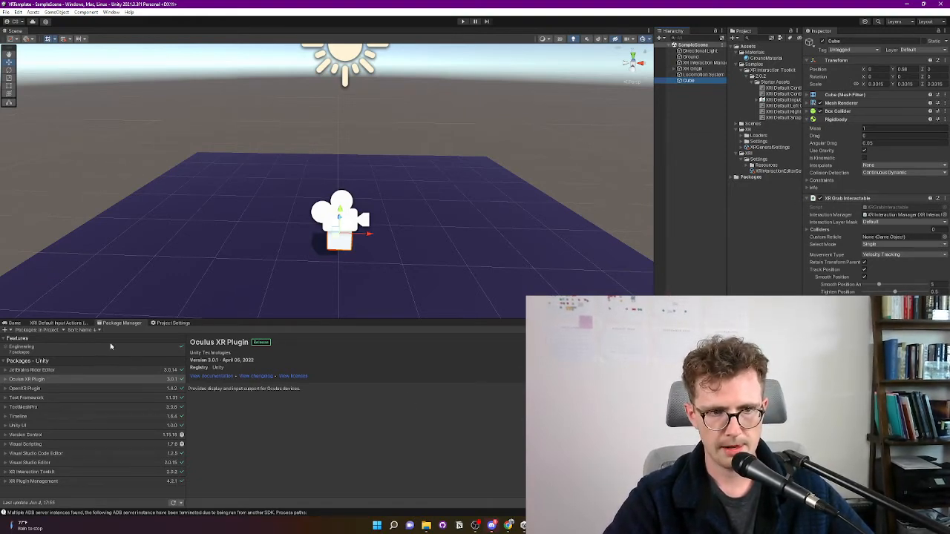
# Step: Play-test the VR scene with the headset in an enlarged Game view, and stop Play mode when finished
pyautogui.click(9, 323)
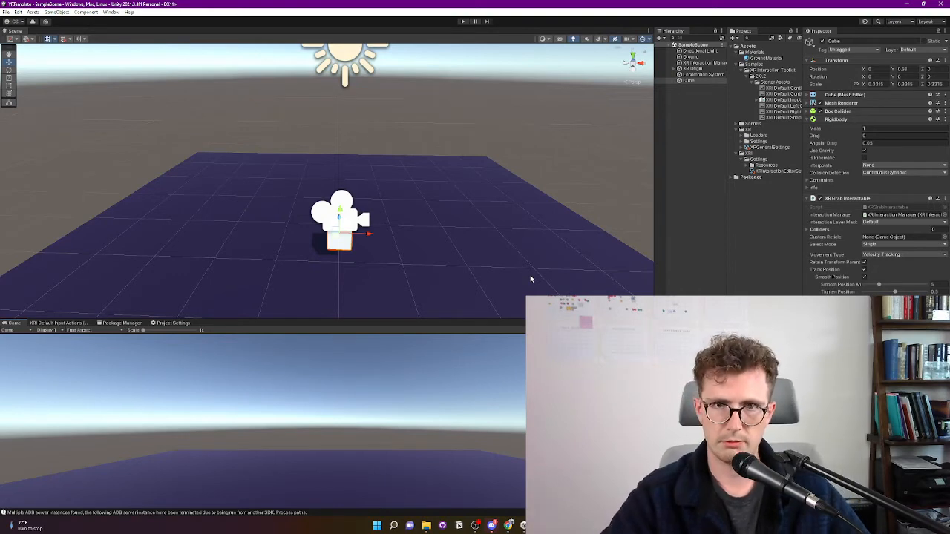
pyautogui.click(462, 21)
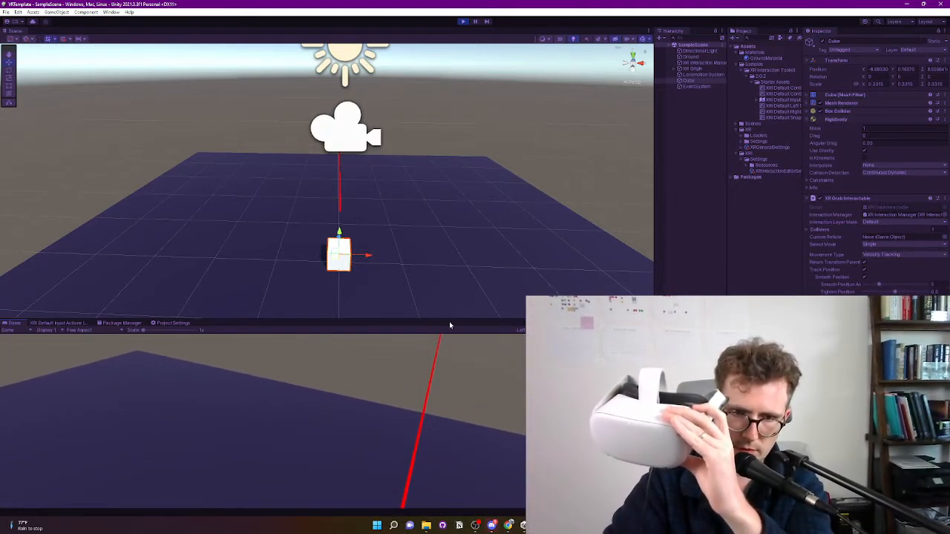
pyautogui.moveTo(451, 319); pyautogui.dragTo(450, 258)
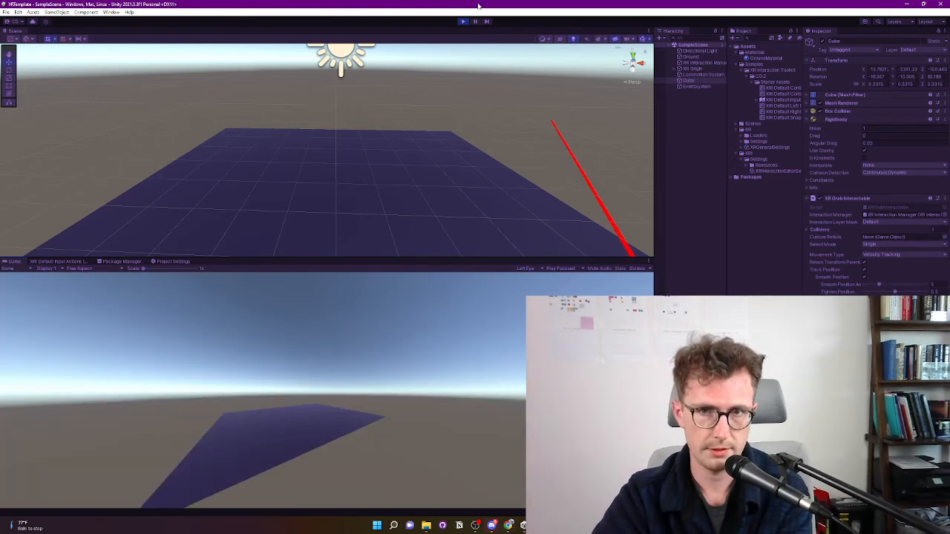
pyautogui.click(464, 23)
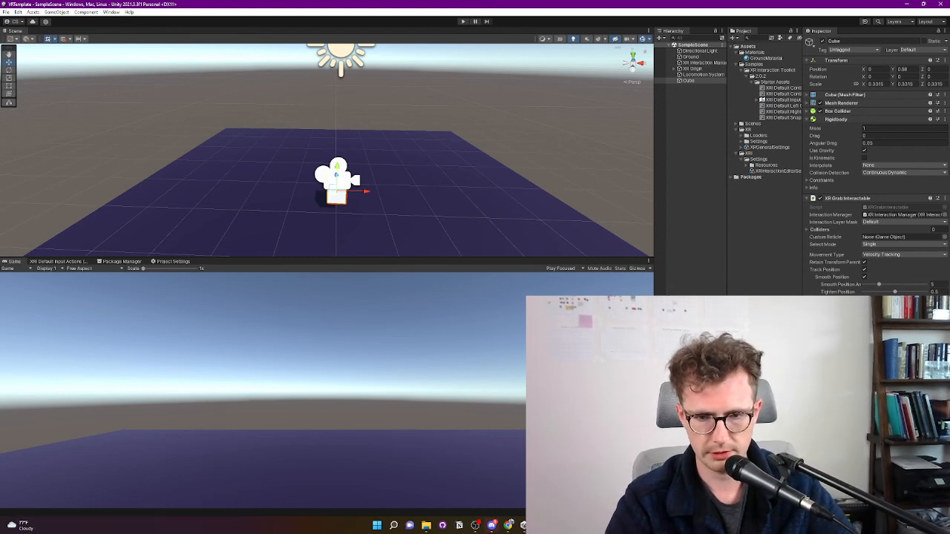
pyautogui.click(477, 526)
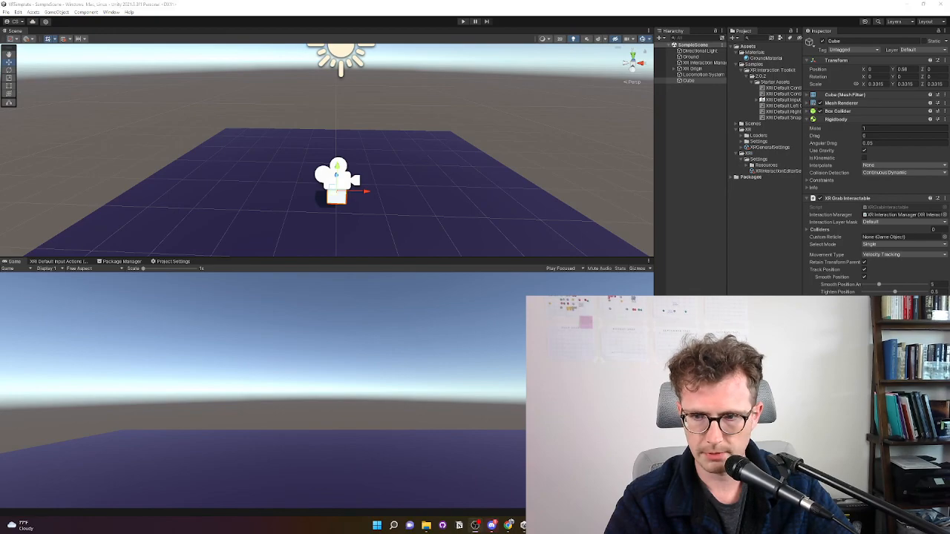